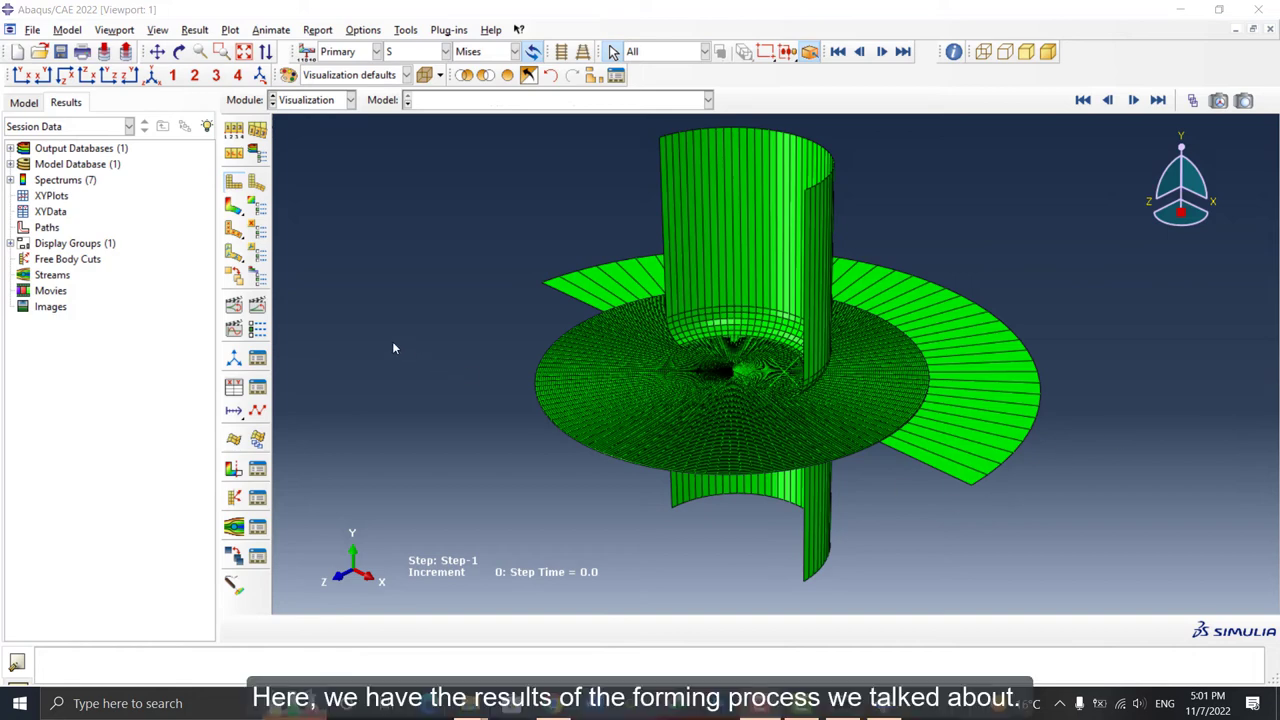
# - Plot the Mises stress contours on the deformed forming model and start the time-history animation
pyautogui.click(232, 206)
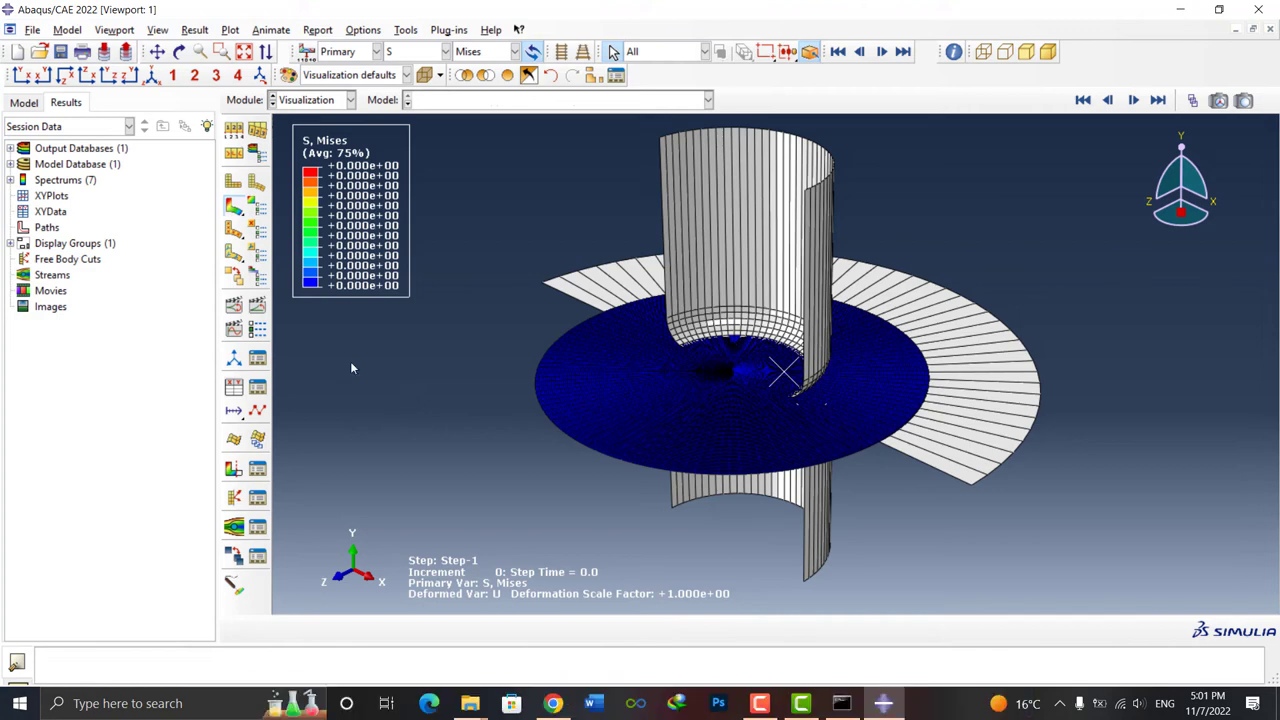
pyautogui.click(257, 304)
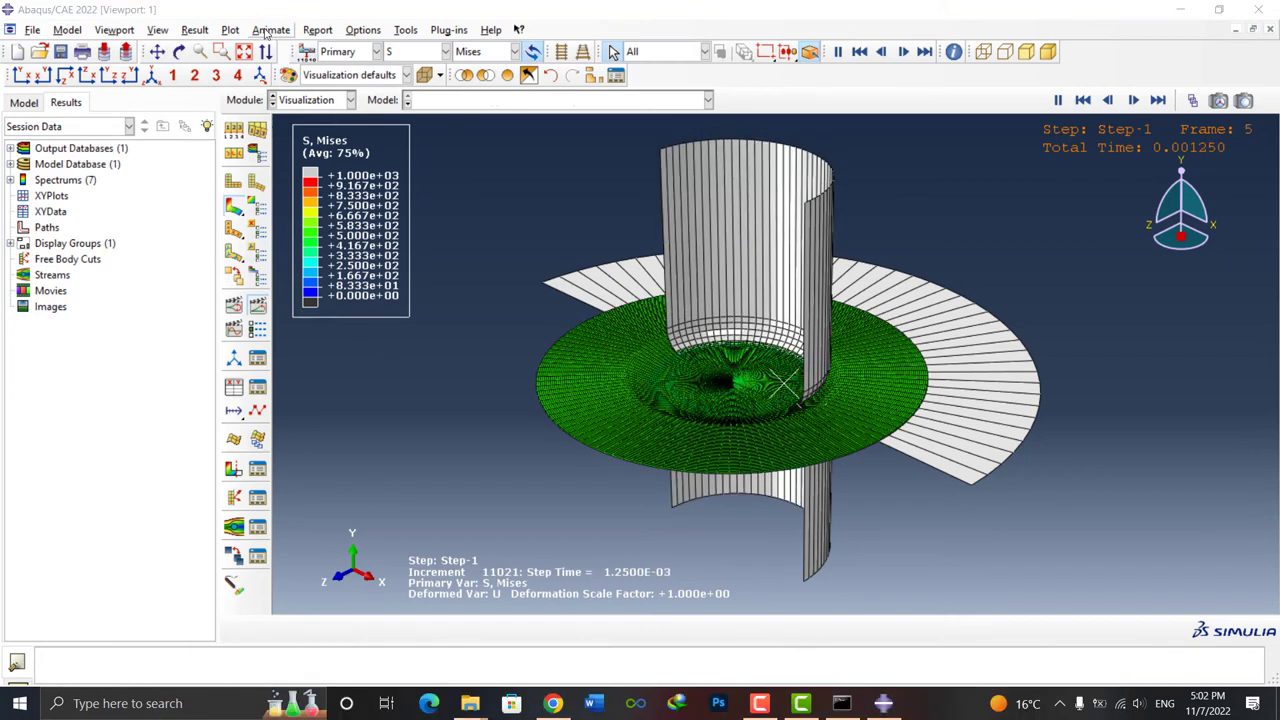
# - Open the Step/Frame dialog, select frame 3 of Step-1 and look through the whole frame list
pyautogui.click(195, 30)
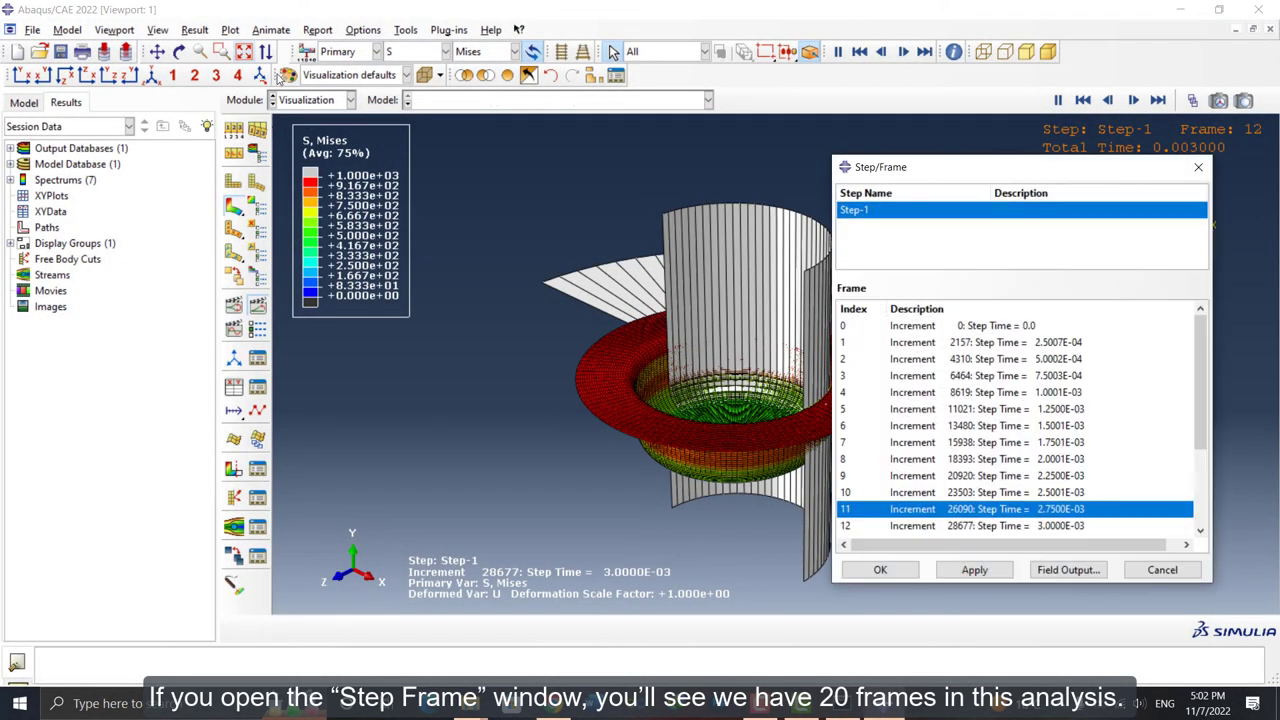
pyautogui.moveTo(865, 177); pyautogui.dragTo(293, 140)
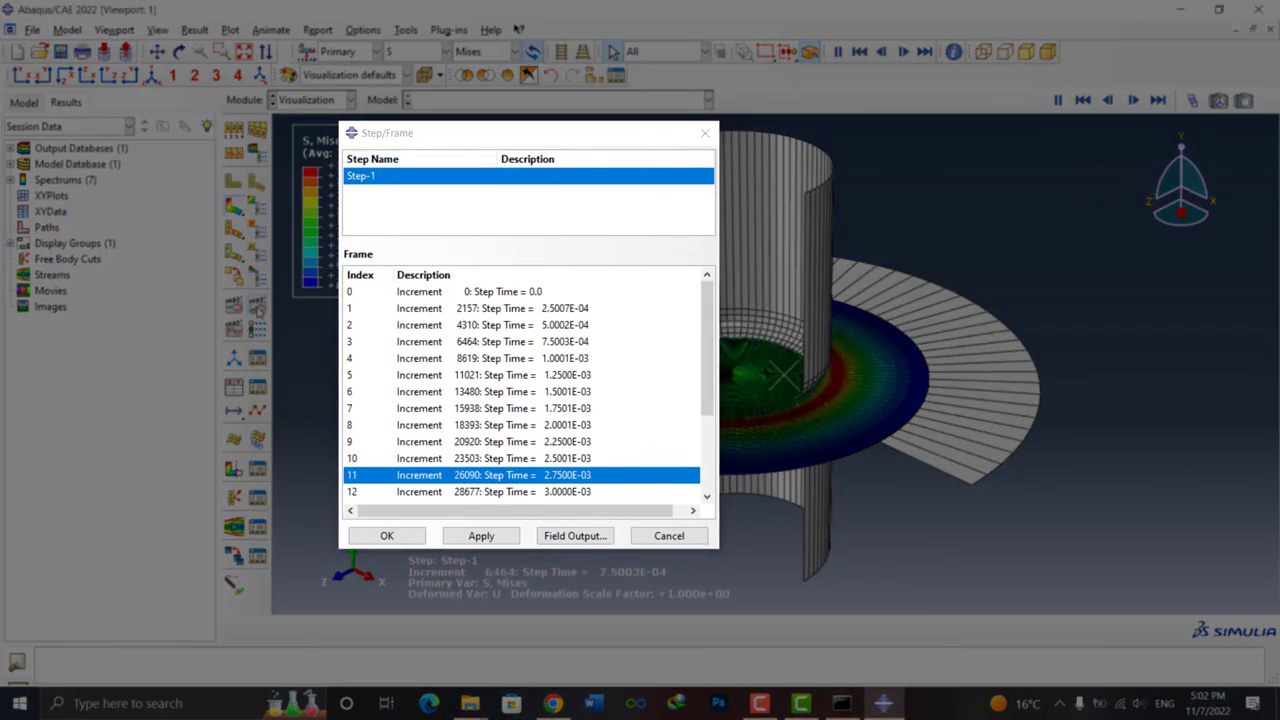
pyautogui.click(378, 341)
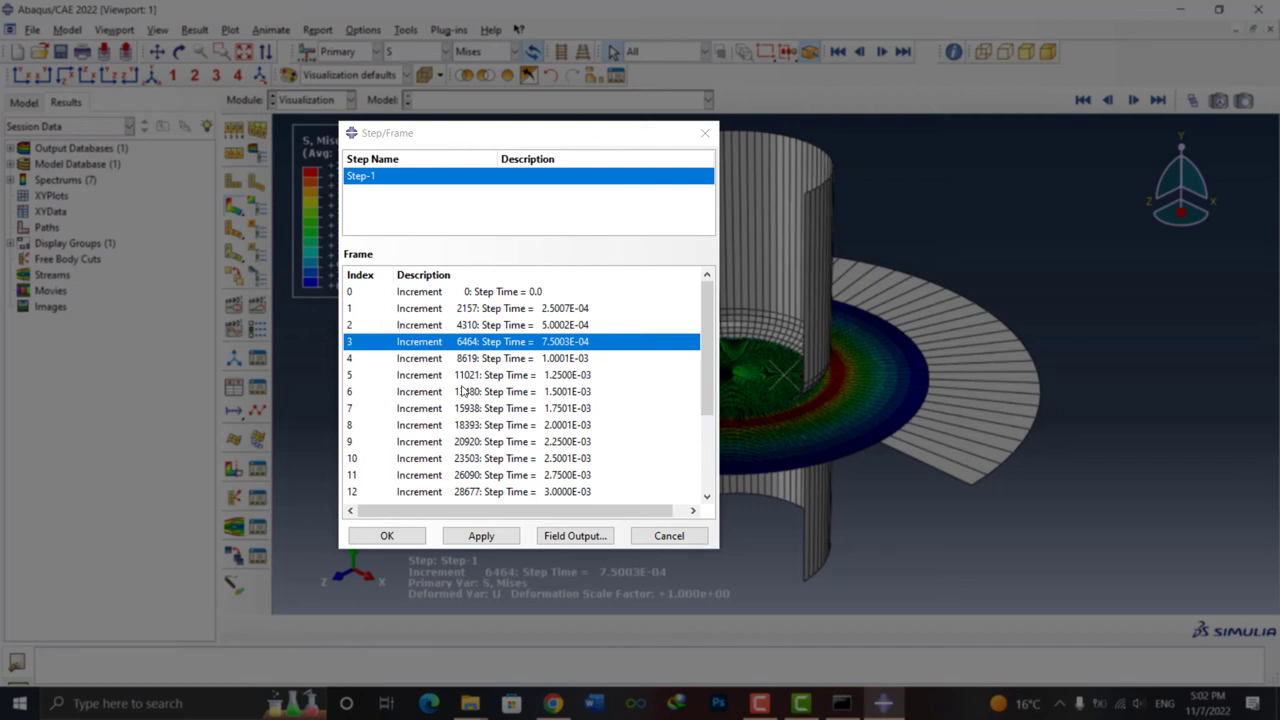
pyautogui.scroll(-3, 462, 390)
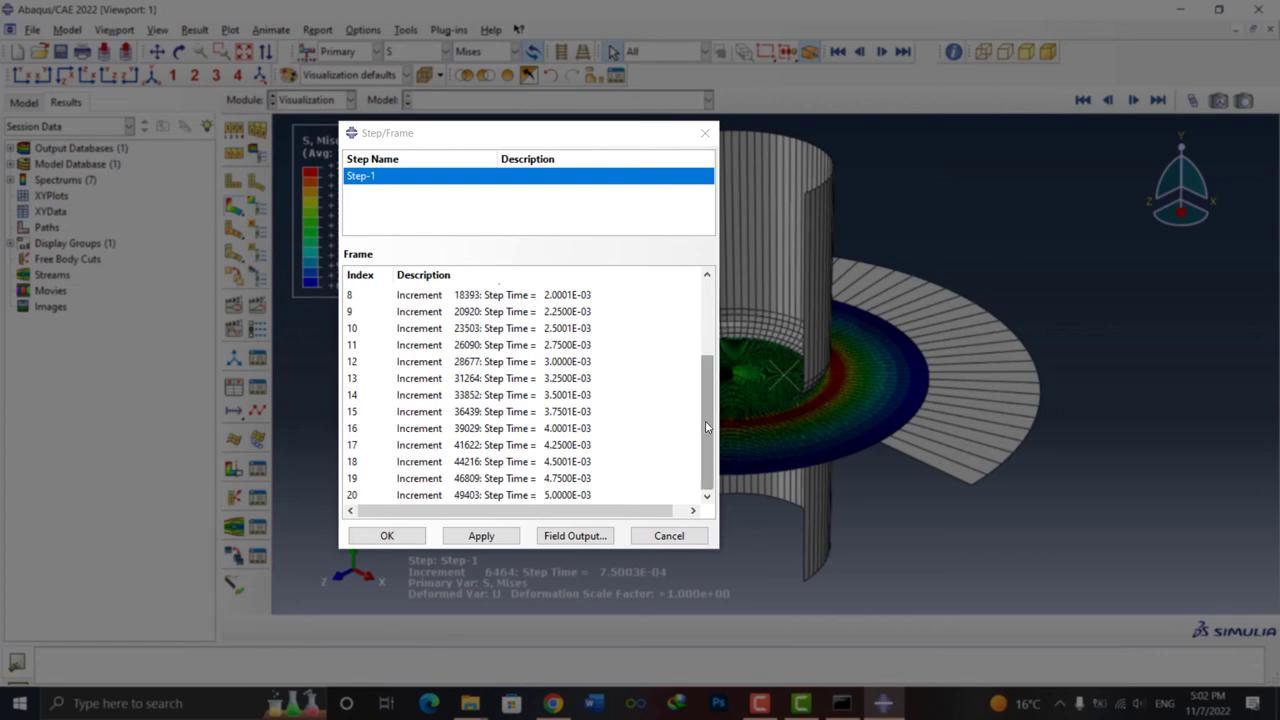
pyautogui.moveTo(706, 457); pyautogui.dragTo(710, 350)
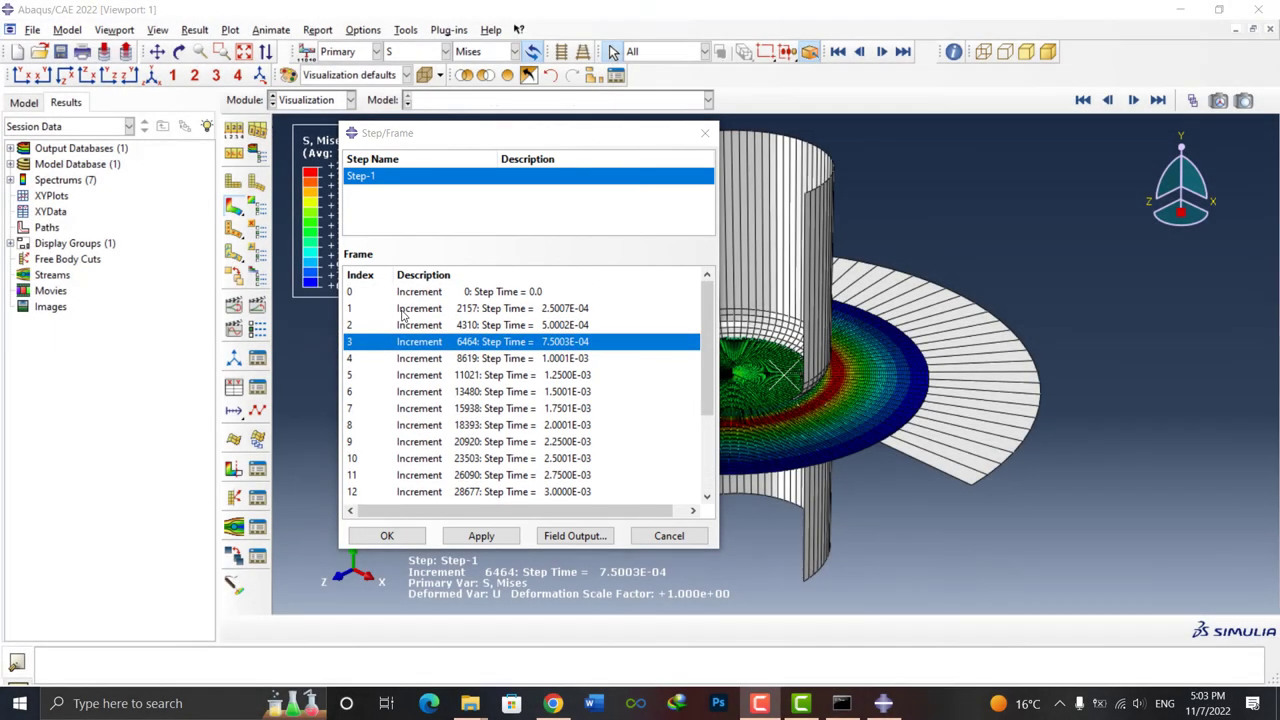
# - Display the results of frame 1 of Step-1 and move the Step/Frame dialog clear of the model
pyautogui.click(401, 312)
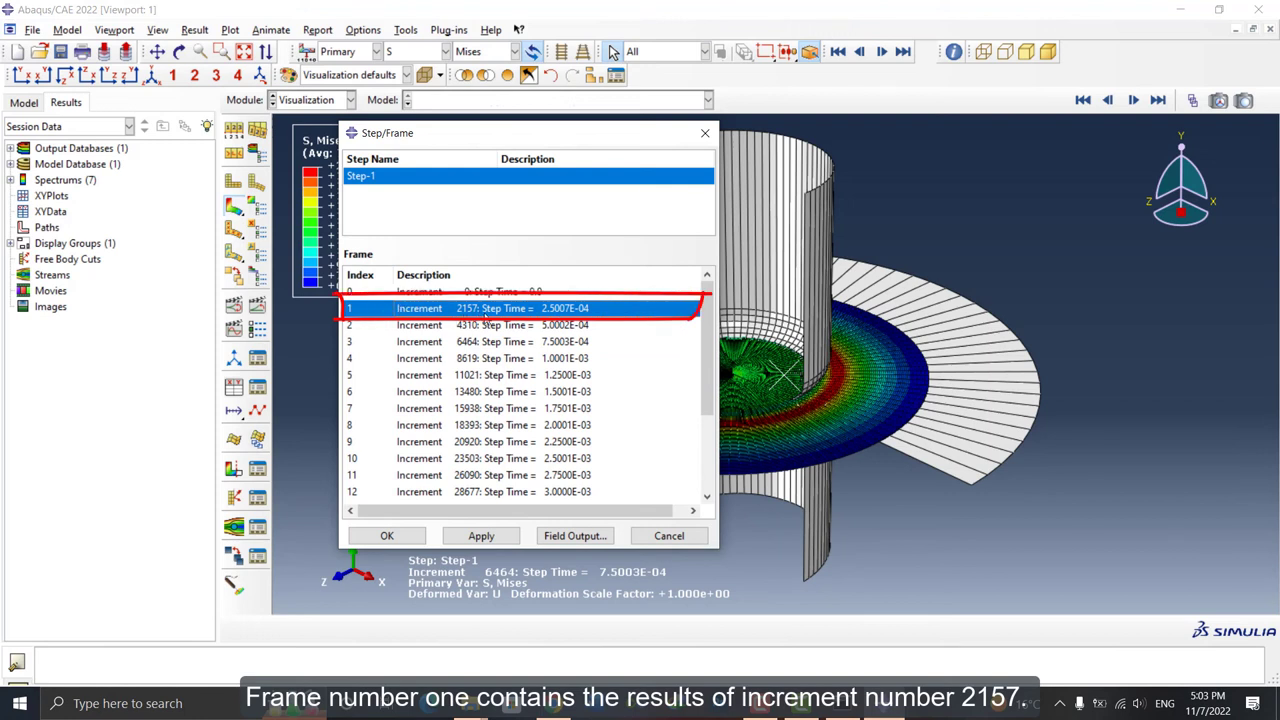
pyautogui.doubleClick(486, 318)
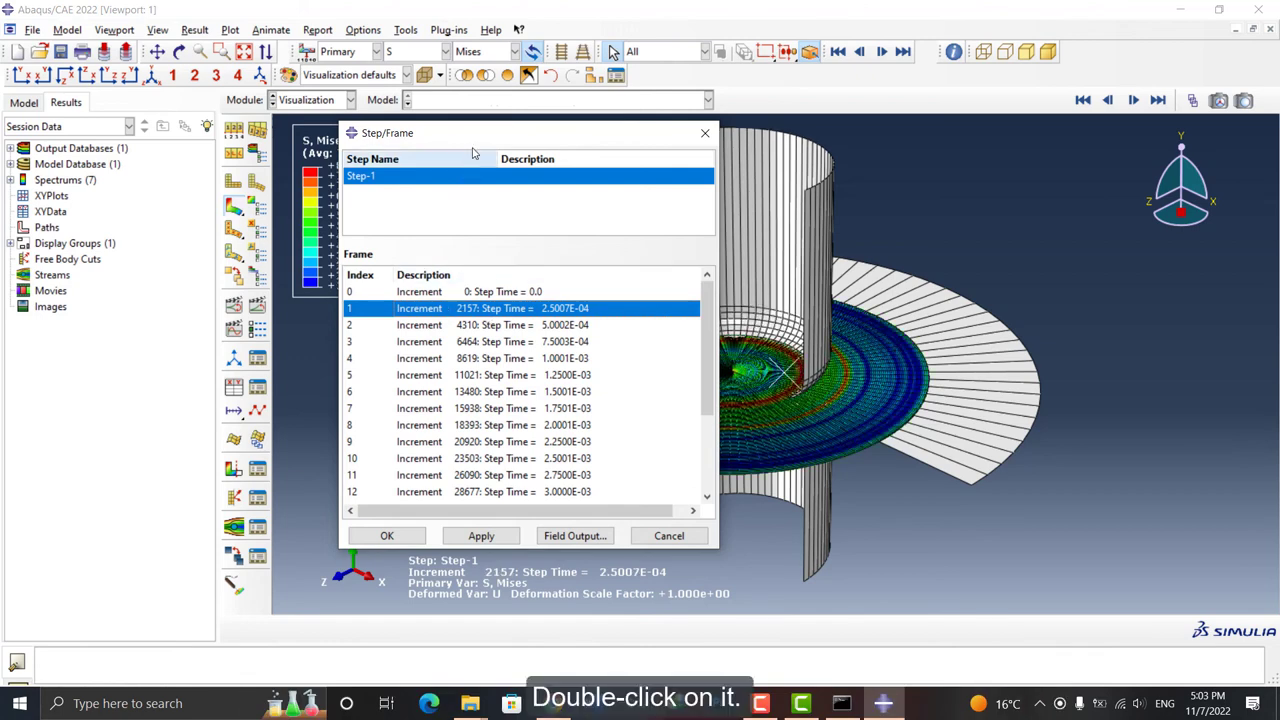
pyautogui.moveTo(478, 140); pyautogui.dragTo(1082, 199)
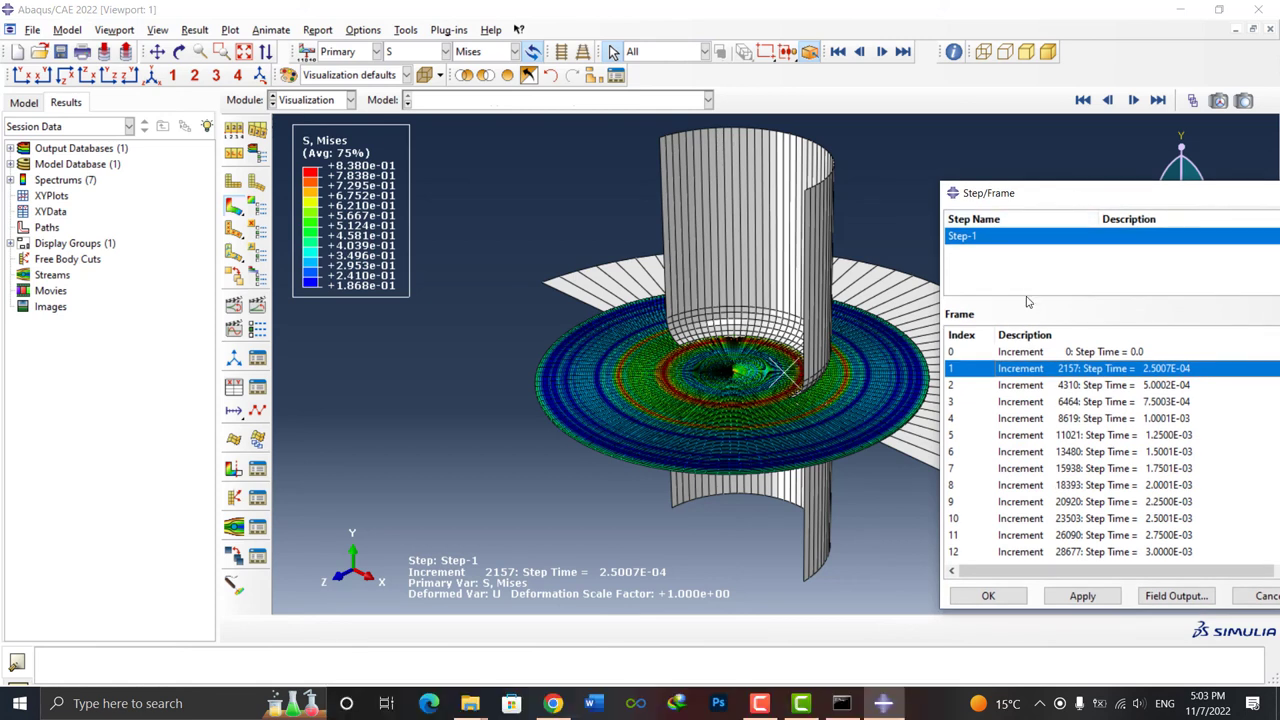
# - Display the stress results of frame 8, followed by those of frame 9
pyautogui.click(1012, 485)
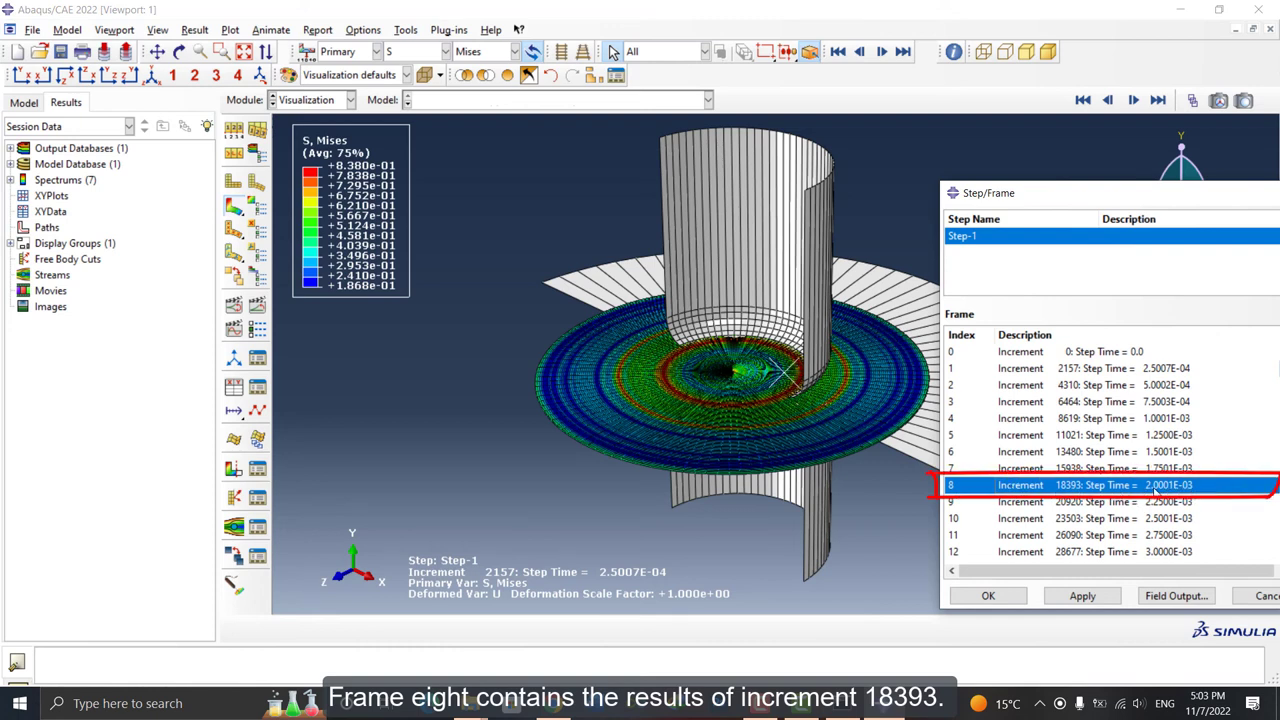
pyautogui.doubleClick(981, 489)
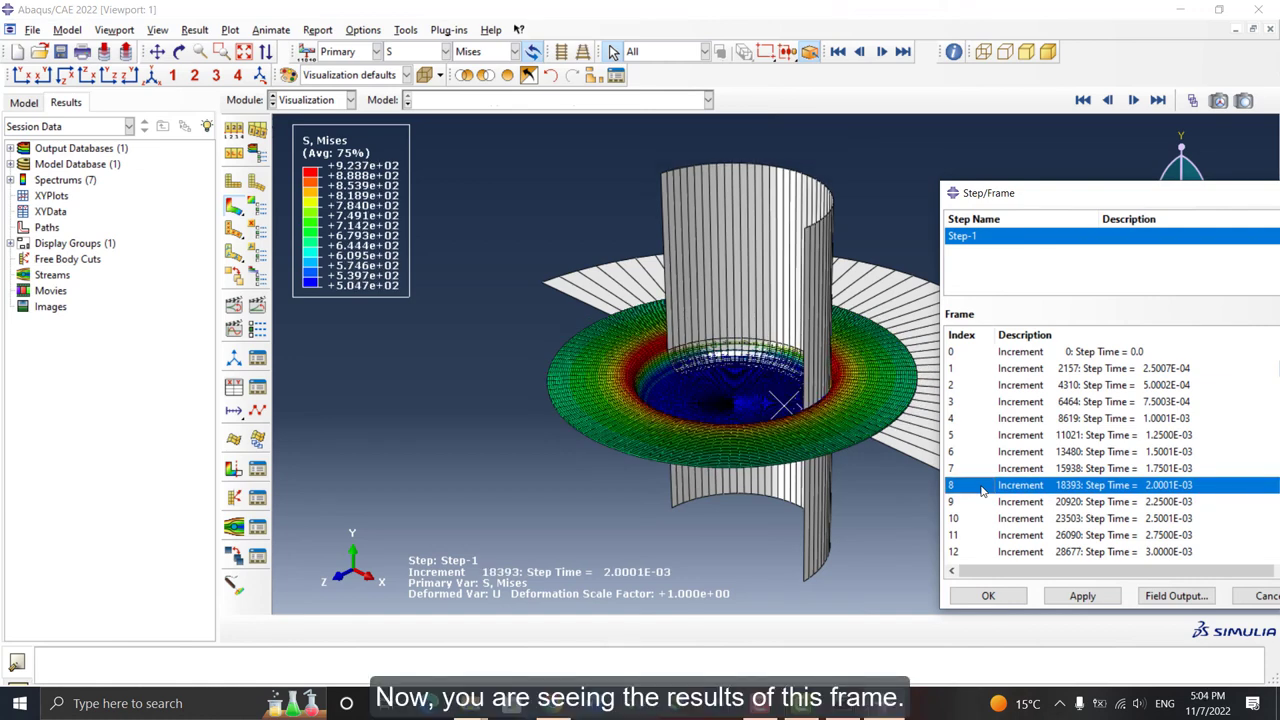
pyautogui.doubleClick(980, 505)
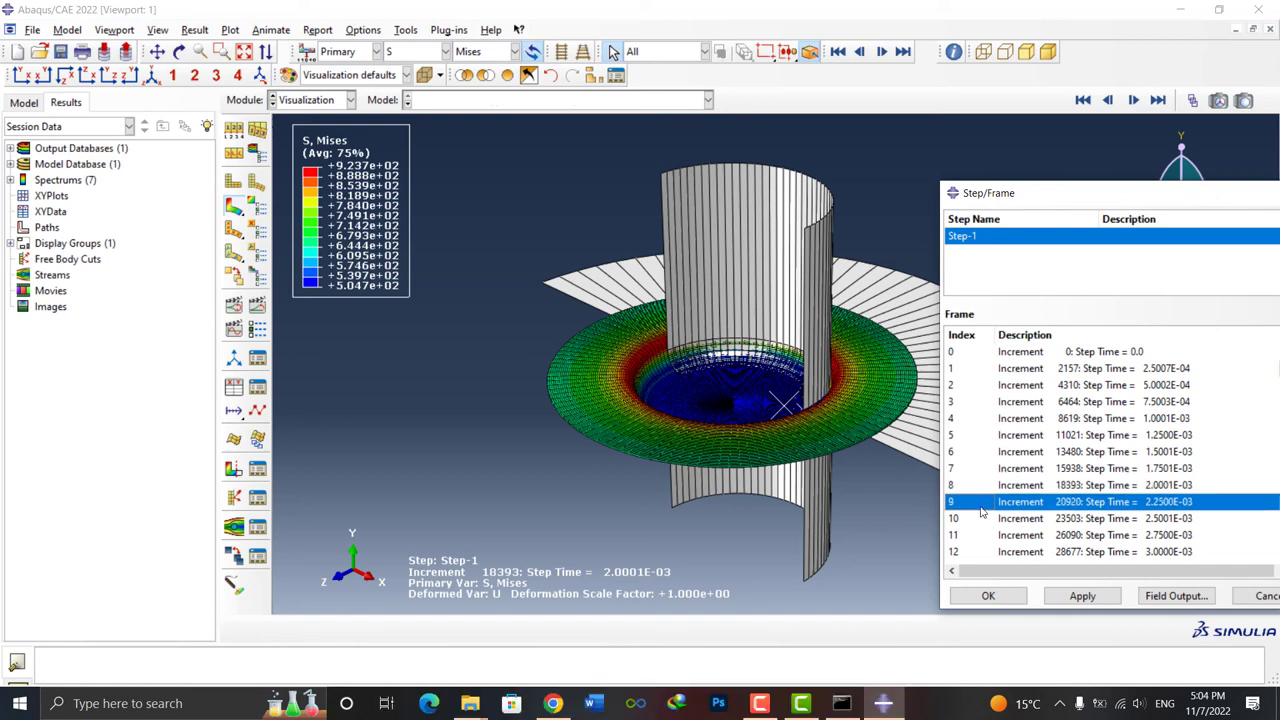
# - Display frames 17 and 20, switch to frame 18, and close the Step/Frame dialog
pyautogui.scroll(-3, 988, 540)
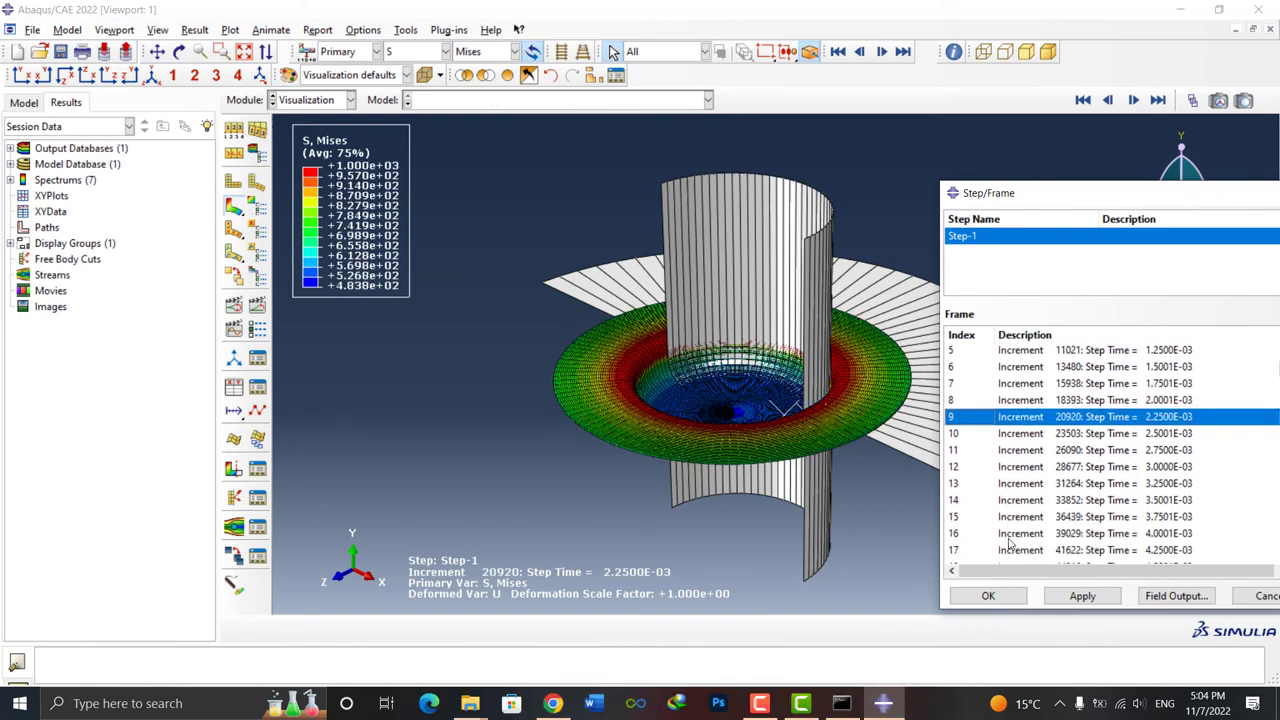
pyautogui.click(997, 505)
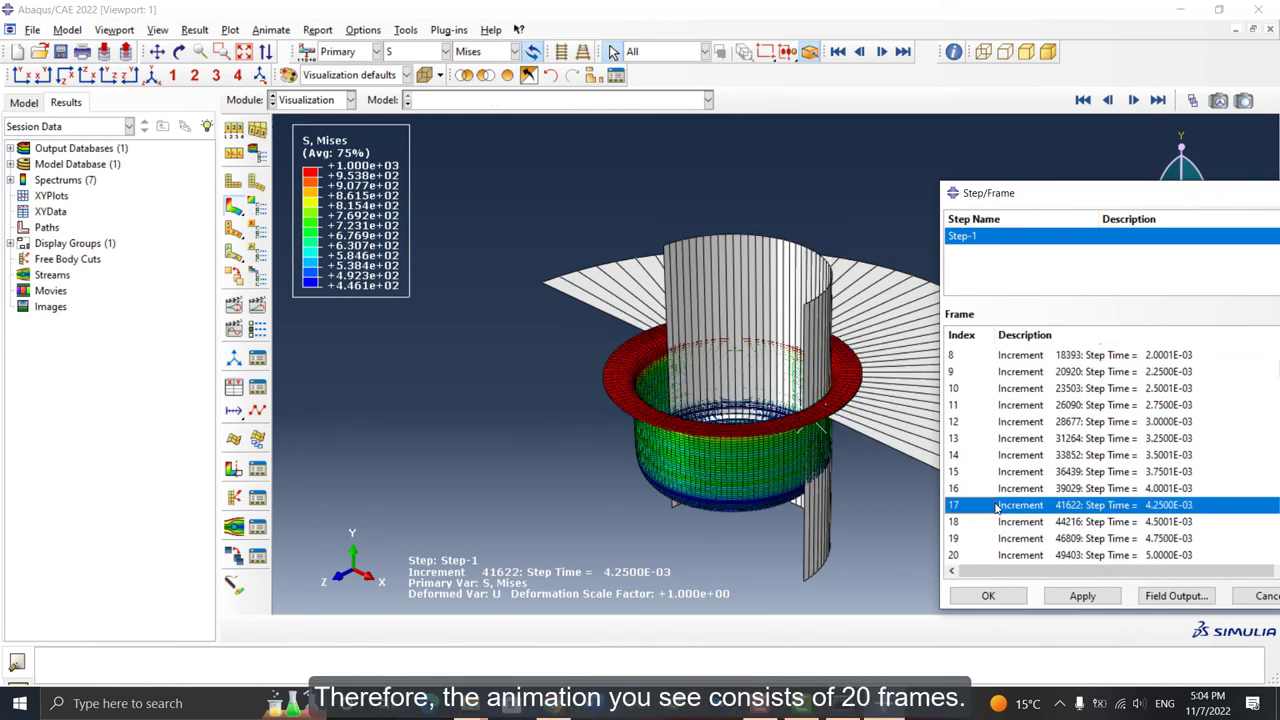
pyautogui.click(1005, 557)
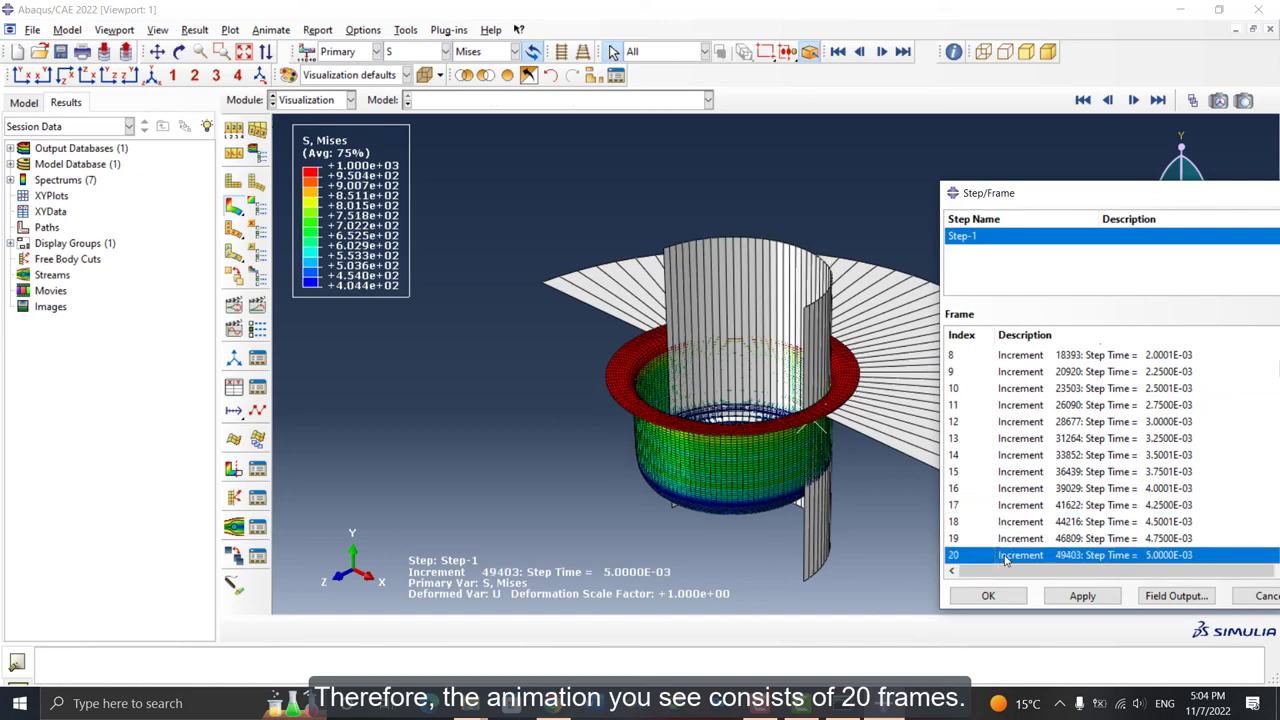
pyautogui.click(1010, 520)
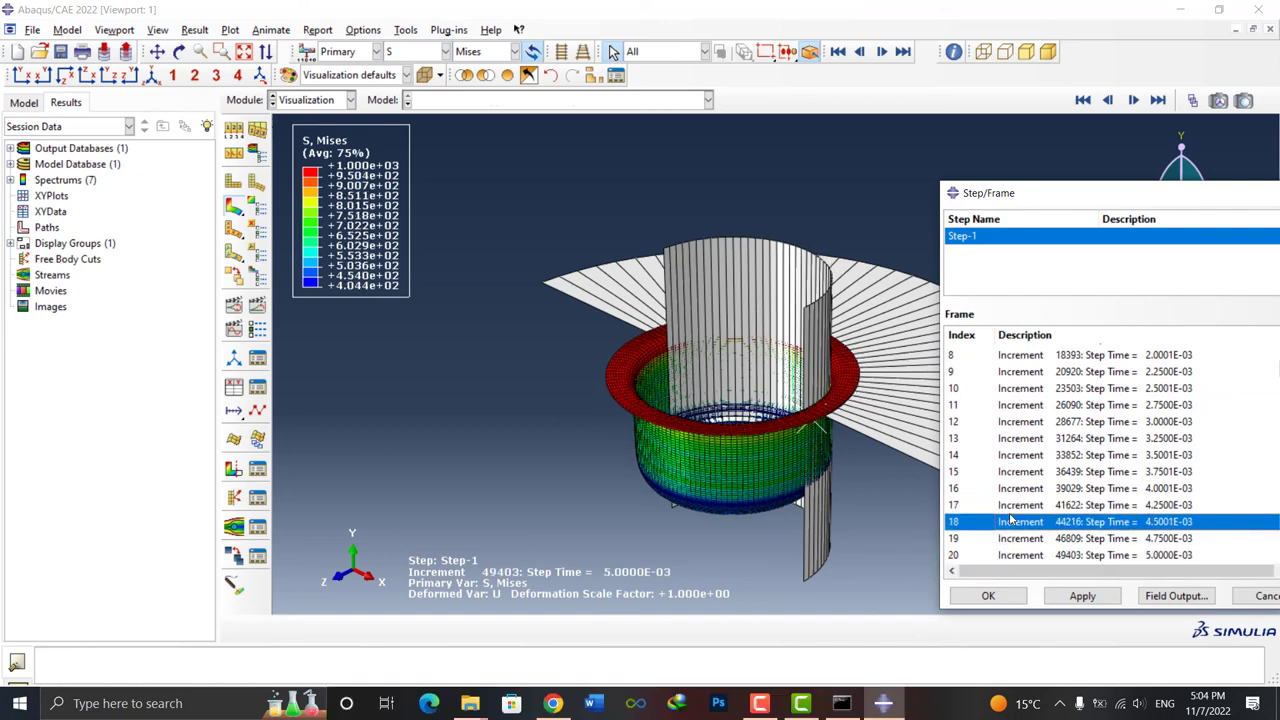
pyautogui.moveTo(1019, 192); pyautogui.dragTo(274, 106)
pyautogui.click(246, 501)
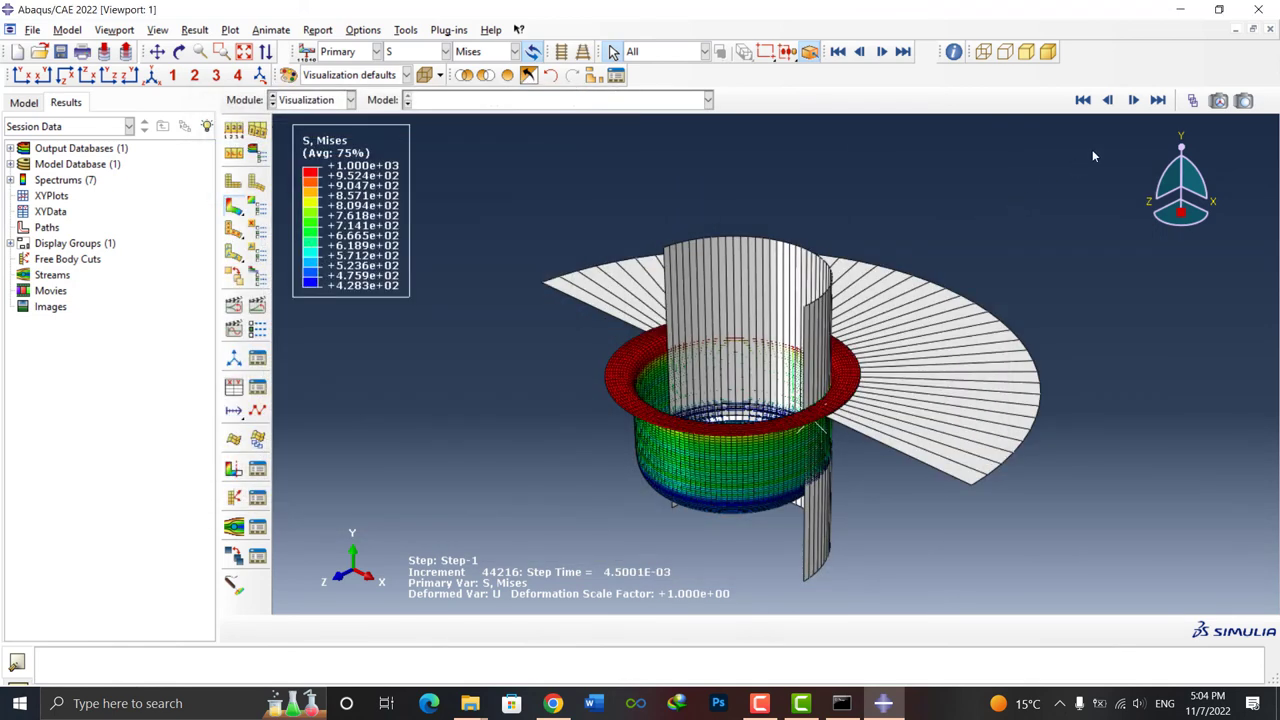
# - Switch the displayed results to frame 16 with the Frame Selector and close it
pyautogui.click(1192, 100)
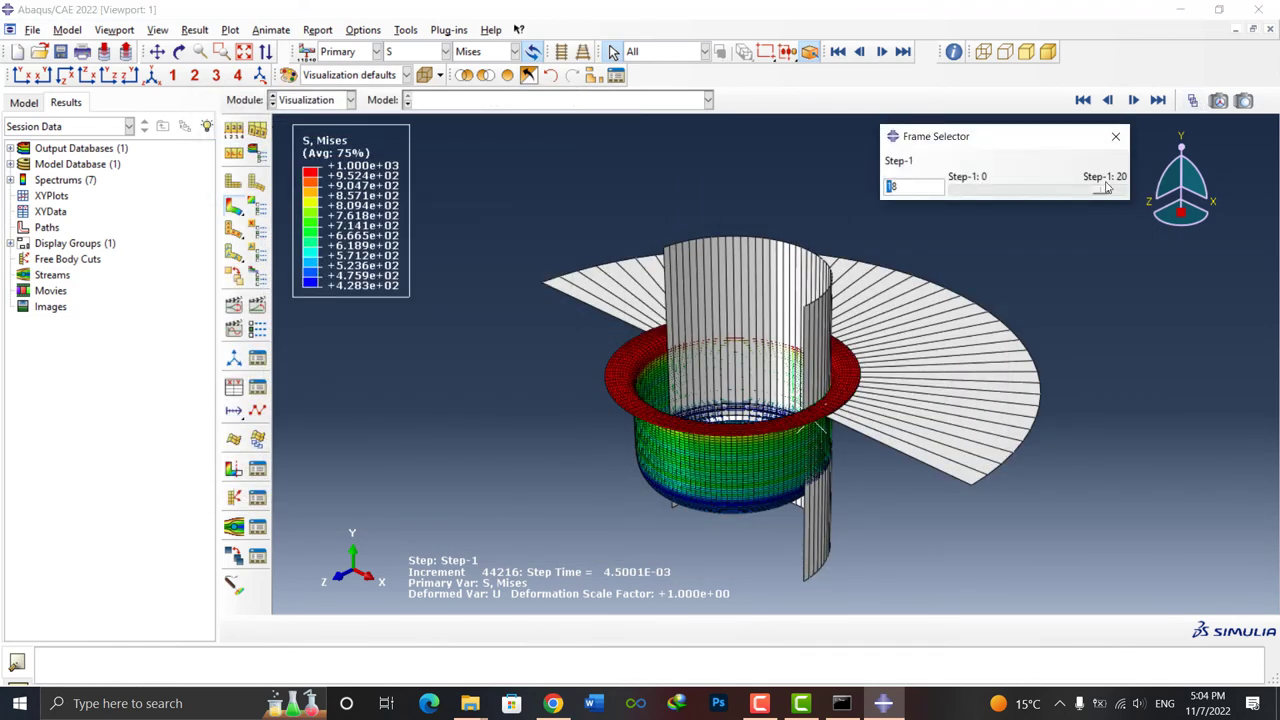
pyautogui.moveTo(1107, 193)
pyautogui.mouseDown()
pyautogui.moveTo(1048, 192)
pyautogui.moveTo(1090, 201)
pyautogui.mouseUp()
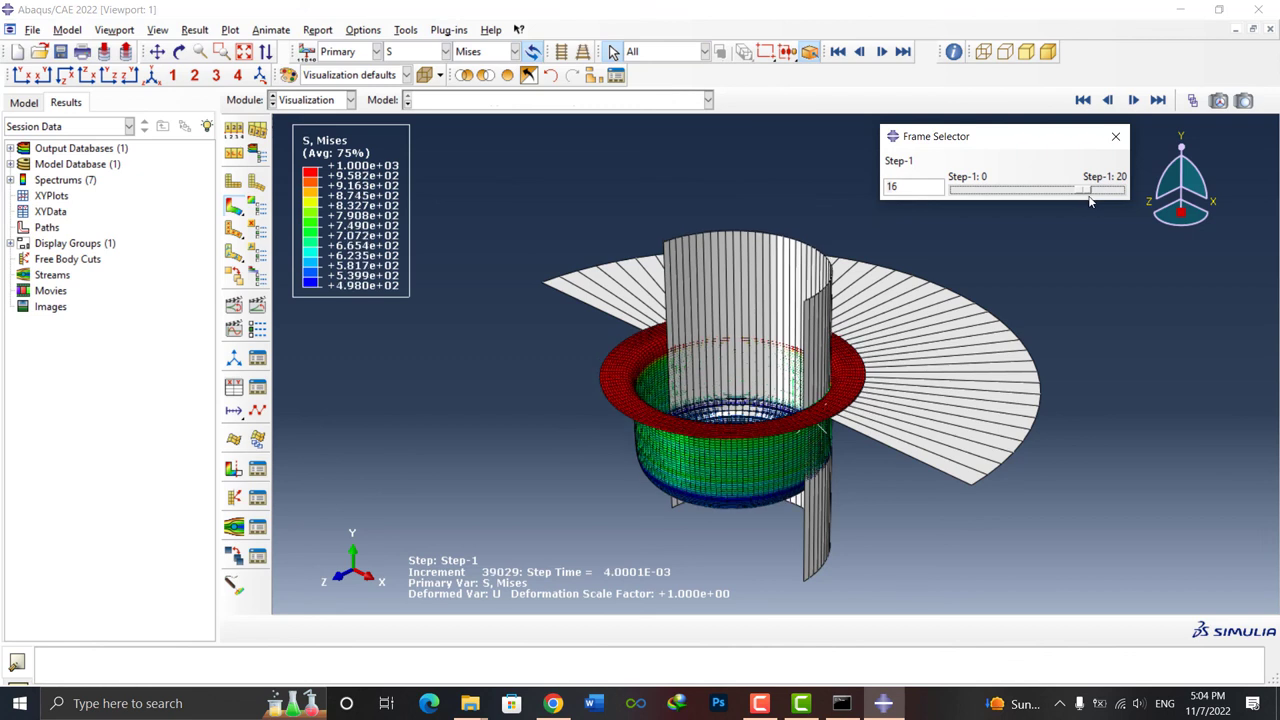
pyautogui.click(1116, 136)
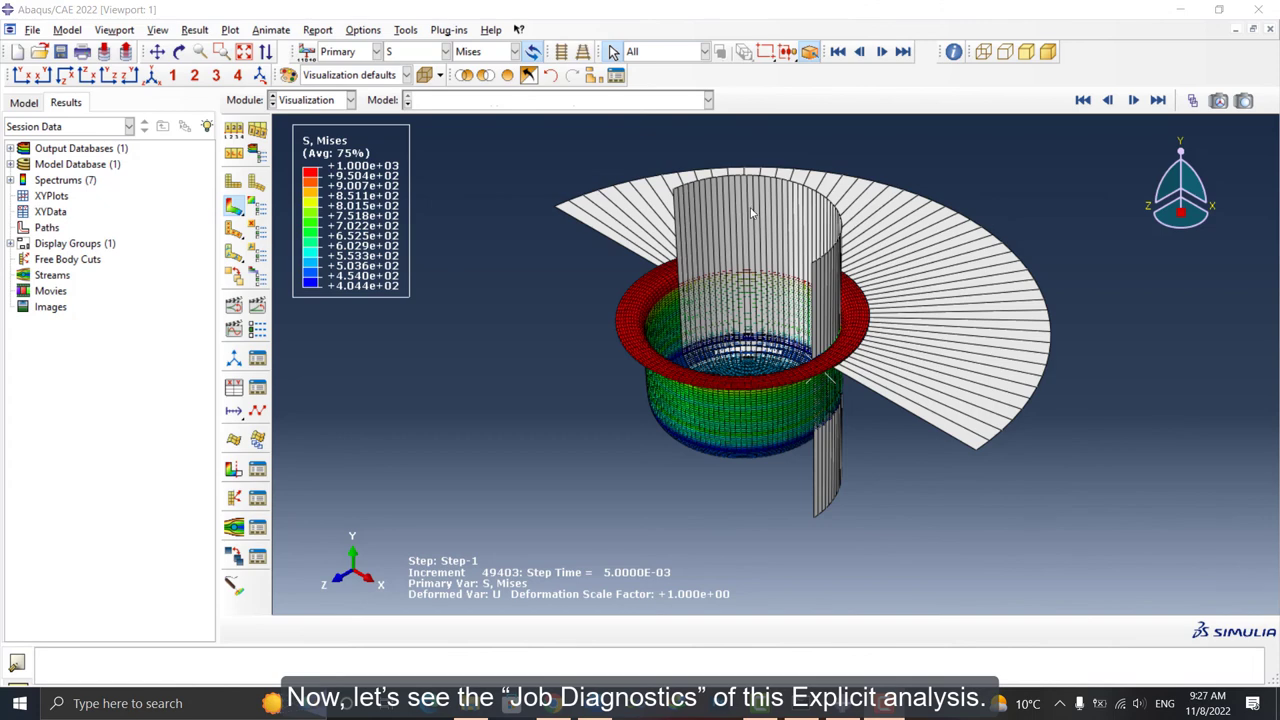
# - Open Job Diagnostics for the Explicit analysis and expand the job history down to the increments of Step 1
pyautogui.click(406, 31)
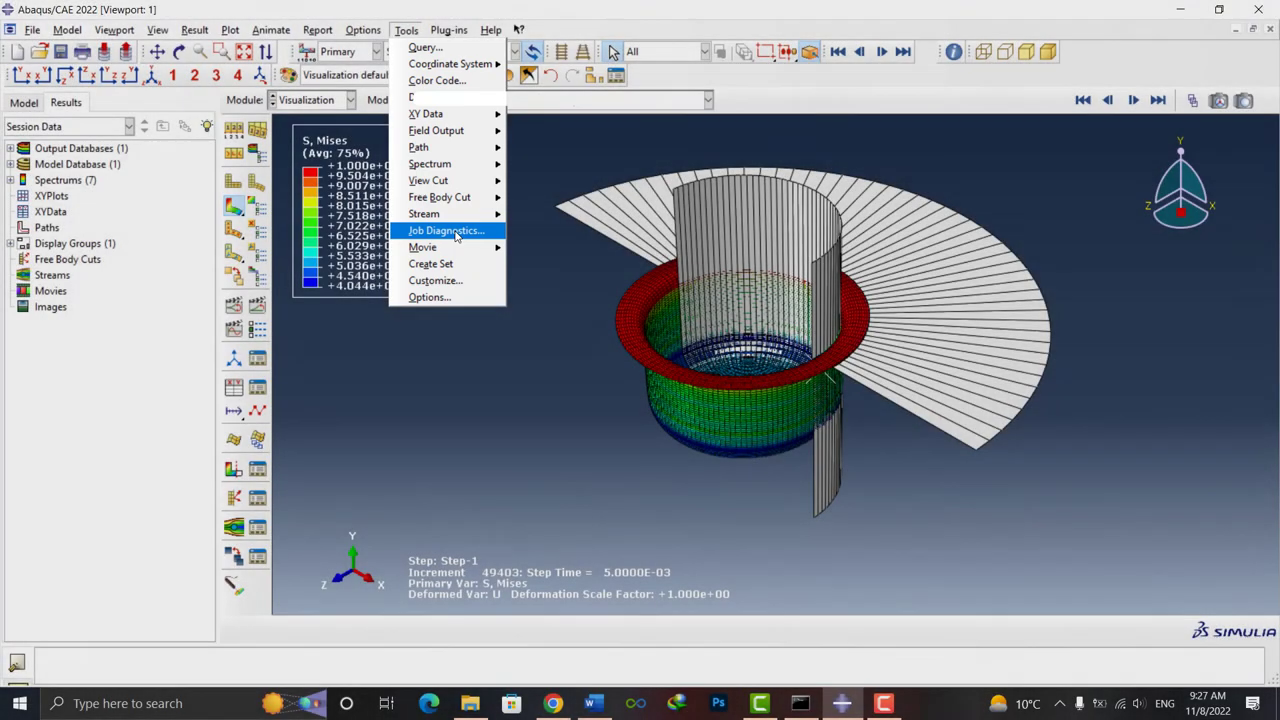
pyautogui.click(447, 231)
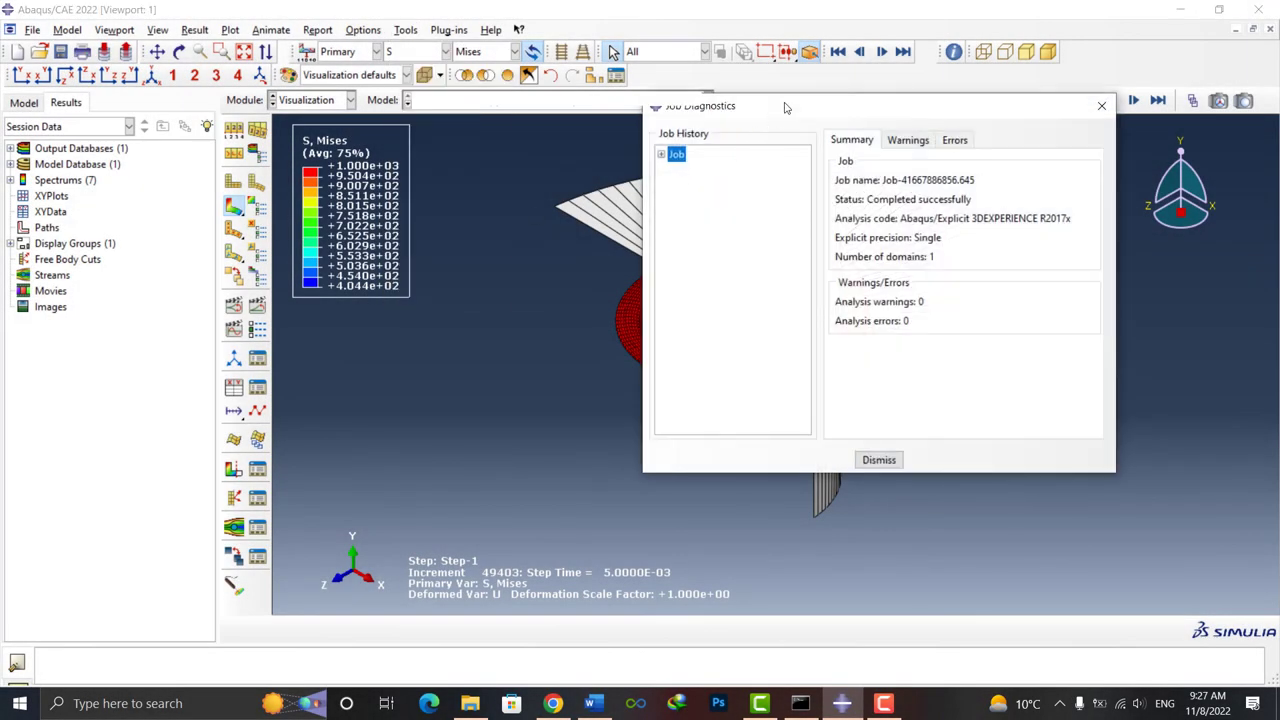
pyautogui.moveTo(787, 108); pyautogui.dragTo(566, 161)
pyautogui.moveTo(450, 208); pyautogui.dragTo(353, 259)
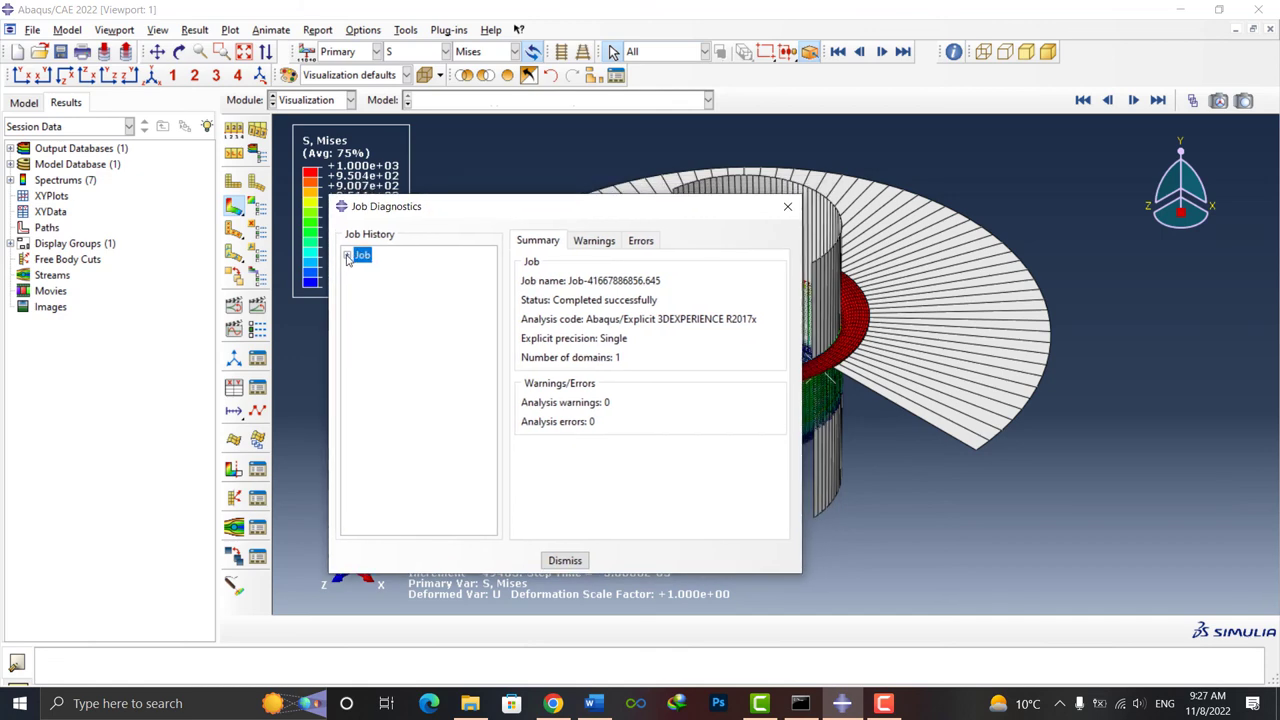
pyautogui.click(347, 256)
pyautogui.click(361, 271)
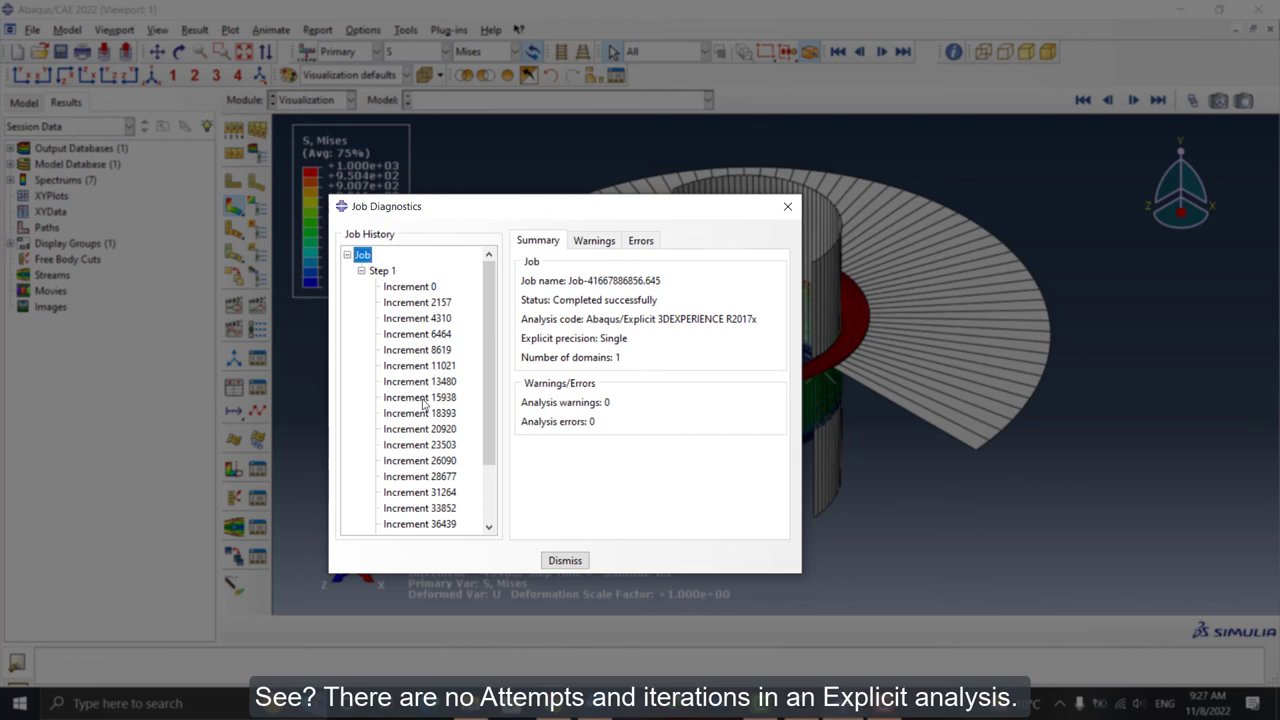
# - Look through the Step 1 increment list and inspect the summaries of increments 4310, 6464 and 11021
pyautogui.scroll(-1, 428, 425)
pyautogui.scroll(-2, 428, 425)
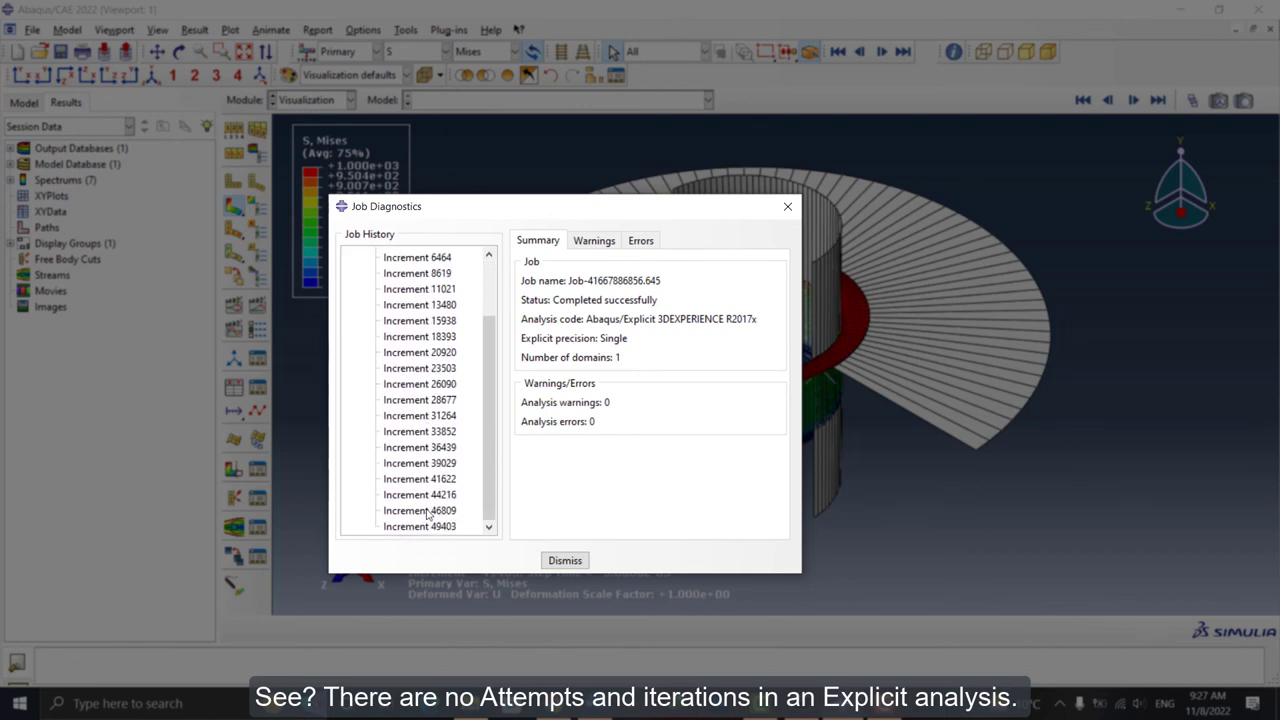
pyautogui.scroll(1, 430, 522)
pyautogui.scroll(2, 430, 510)
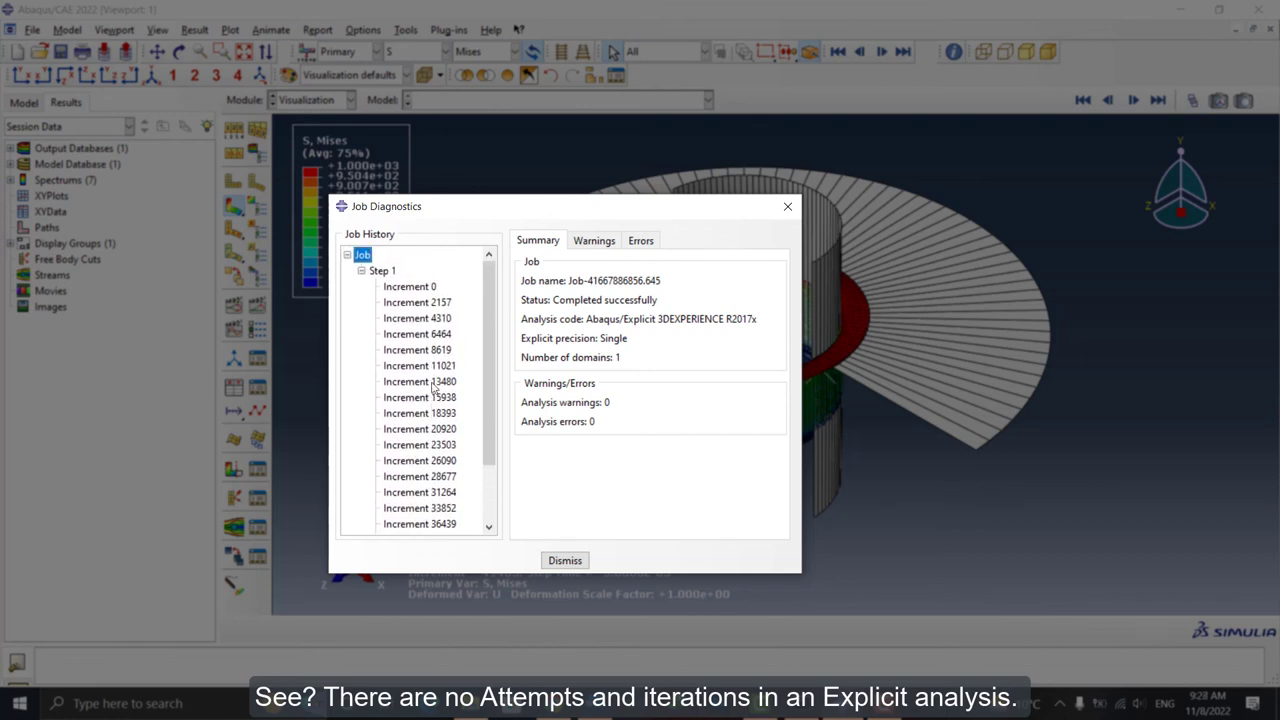
pyautogui.click(423, 320)
pyautogui.click(427, 340)
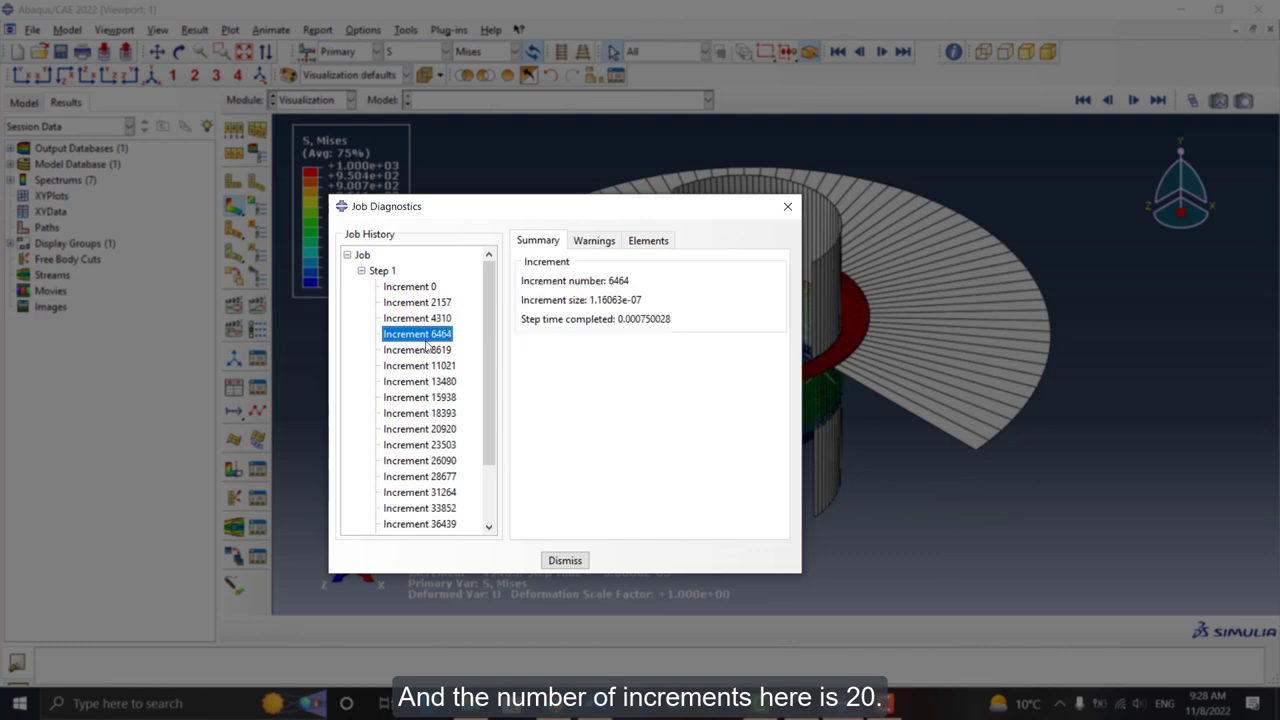
pyautogui.click(428, 367)
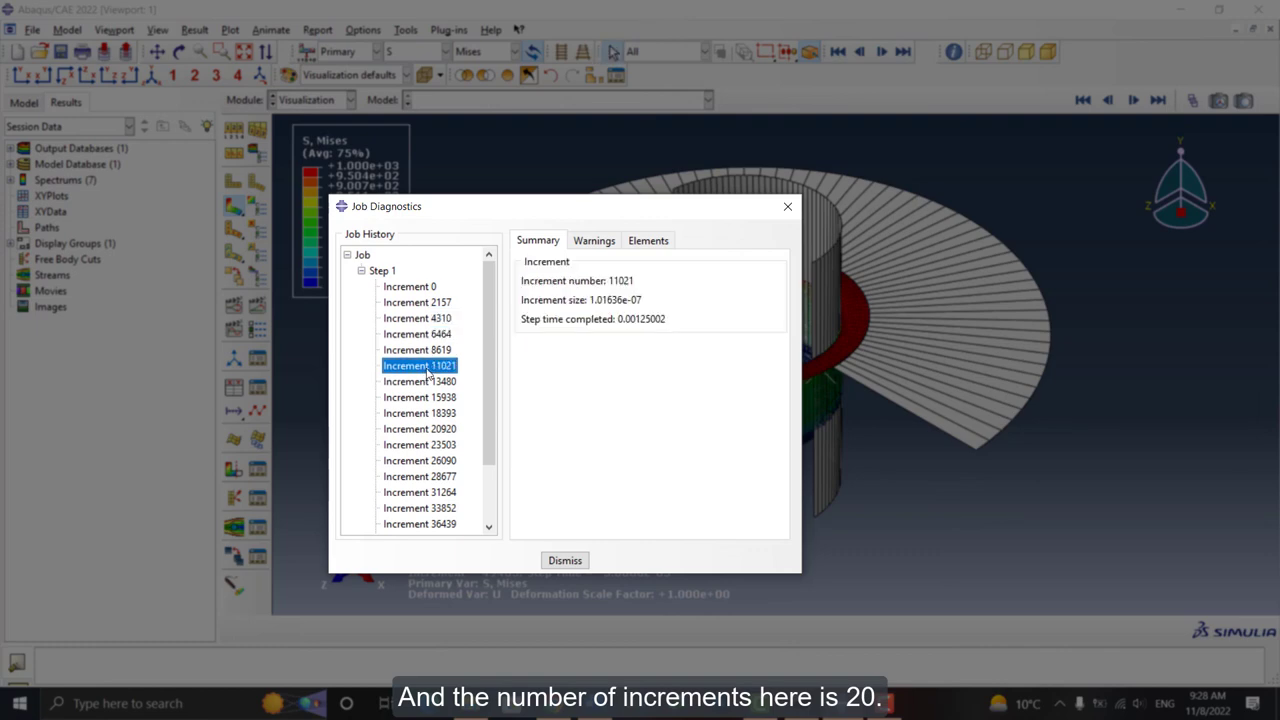